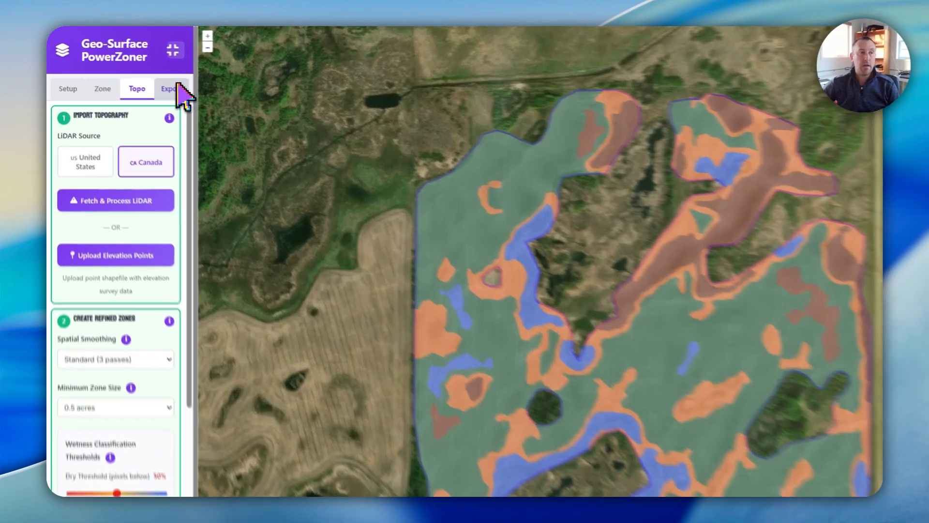
Export the management zones as a KMZ map view and save it as test-field in Downloads
left_click(147, 76)
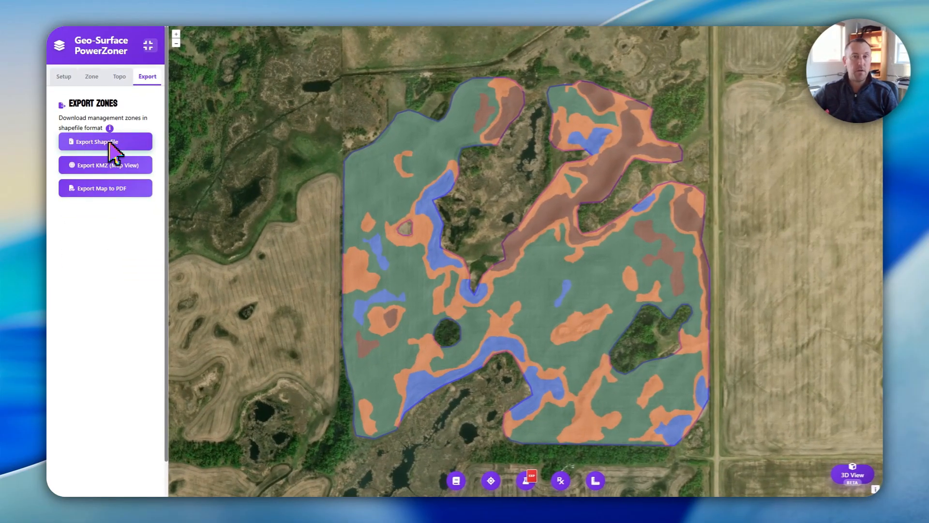
left_click(89, 167)
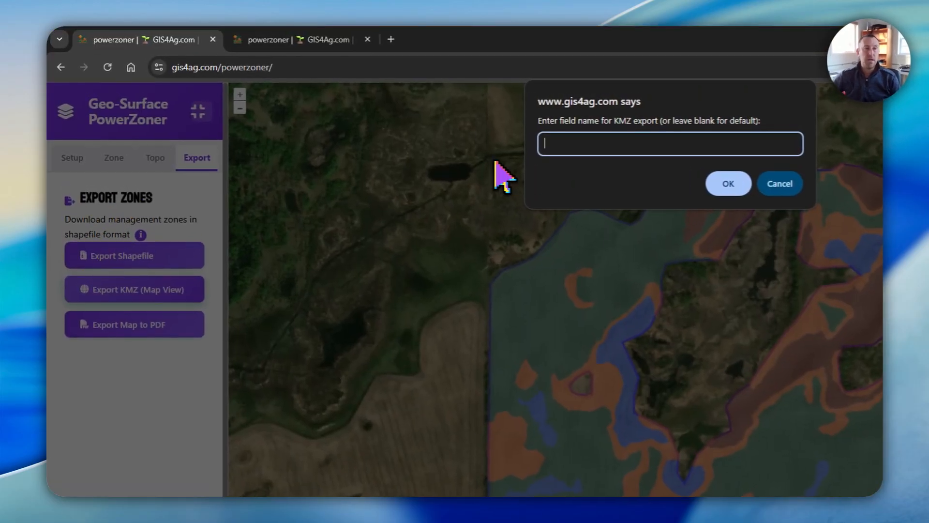
left_click(544, 143)
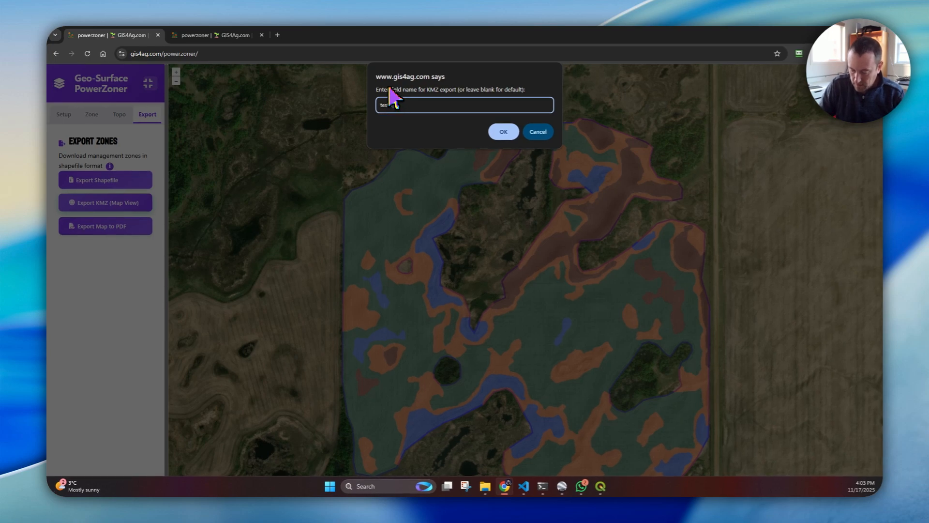
key("Return")
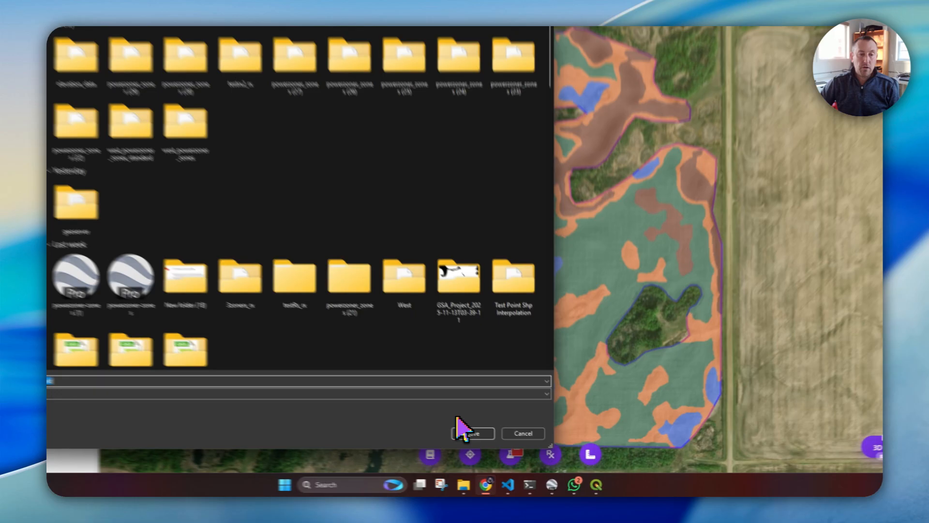
left_click(493, 441)
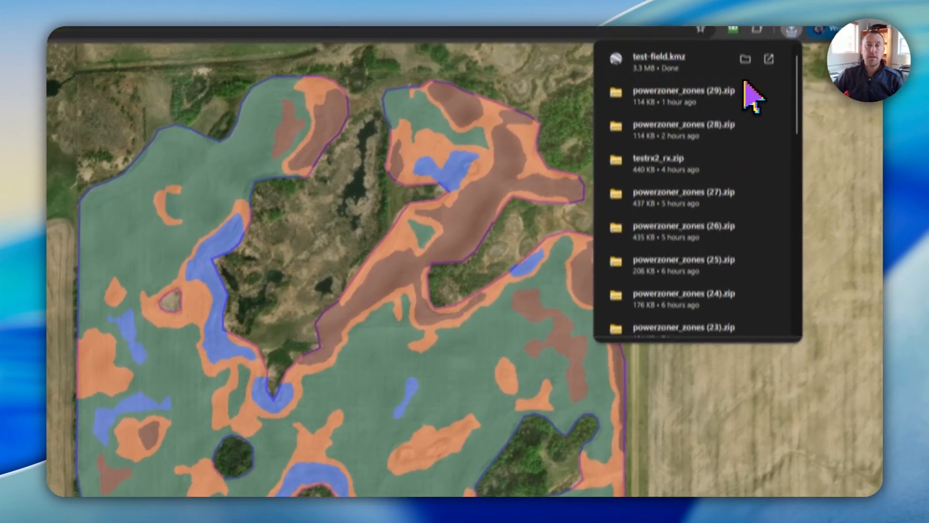
Import the test-field KMZ from Downloads as the zone reference in the Soil Sampling Tool, and clear all of the tool's data
left_click(673, 35)
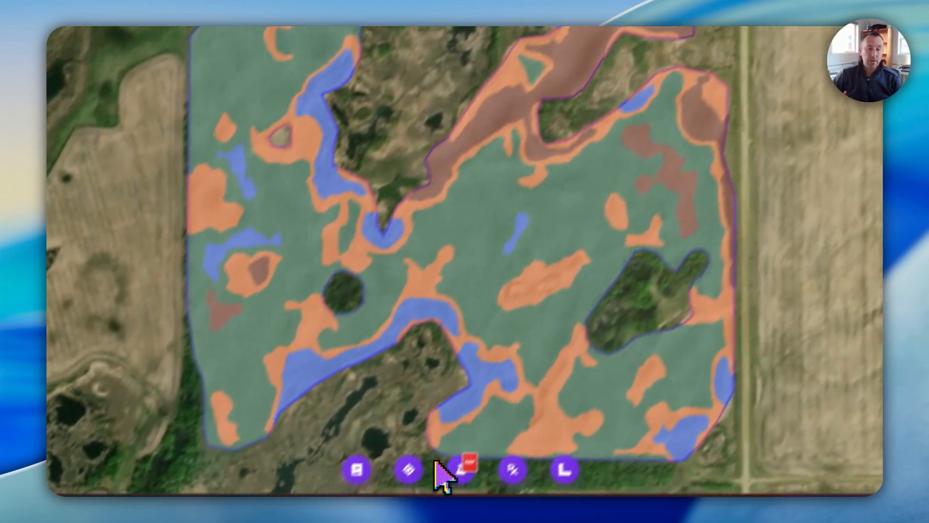
left_click(533, 445)
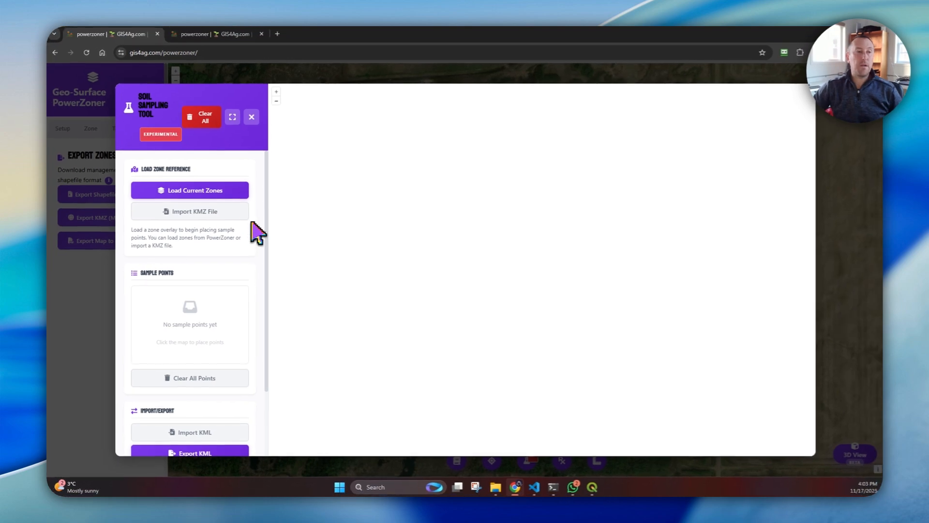
left_click(189, 211)
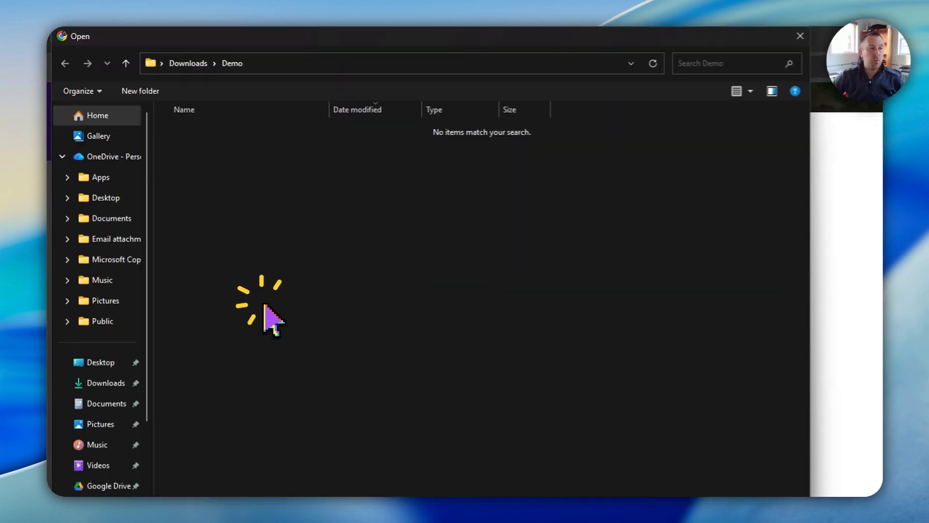
left_click(190, 65)
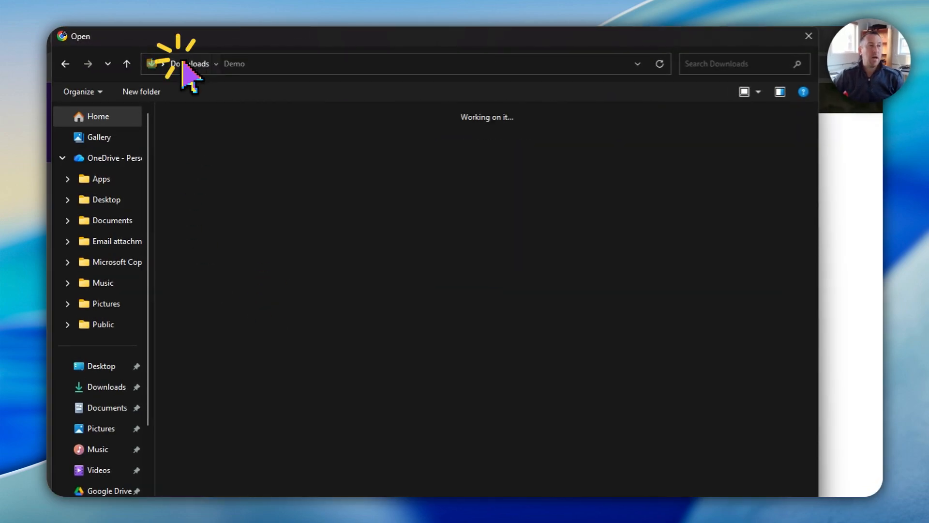
left_click(201, 191)
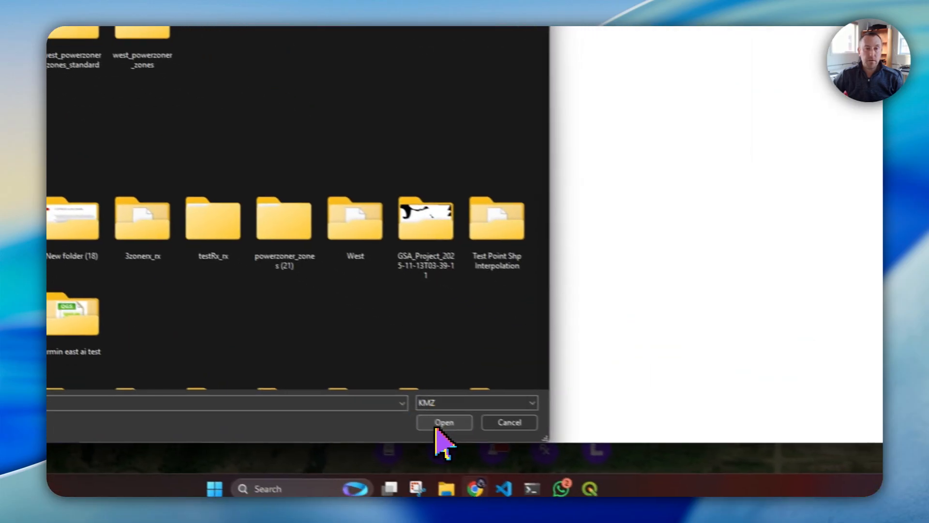
left_click(669, 522)
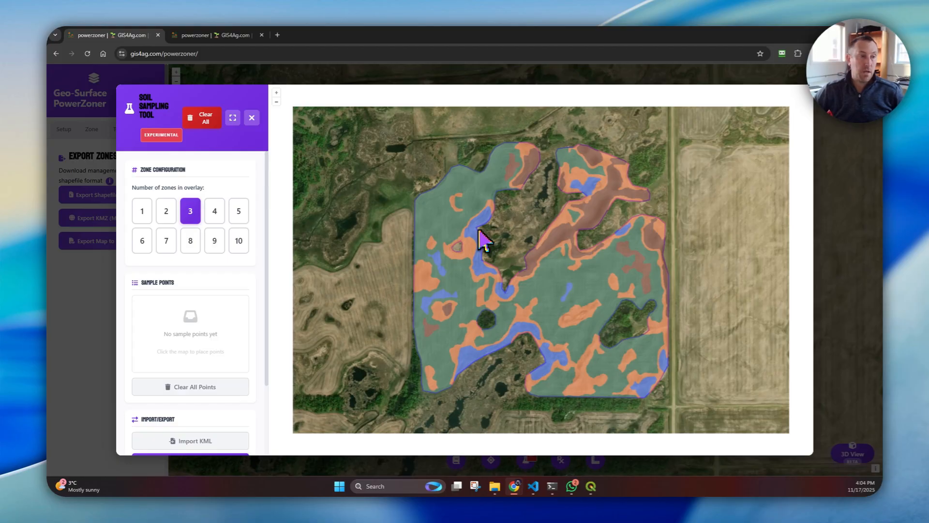
left_click(202, 118)
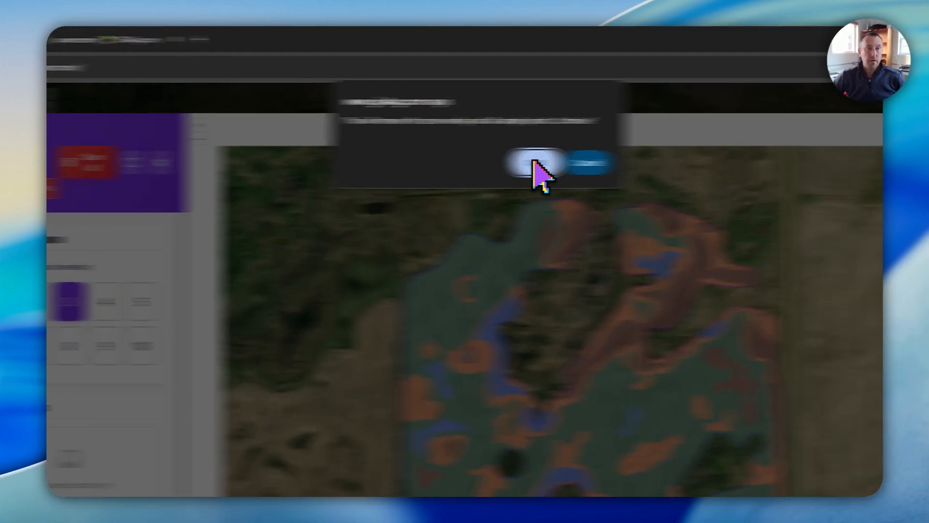
left_click(537, 129)
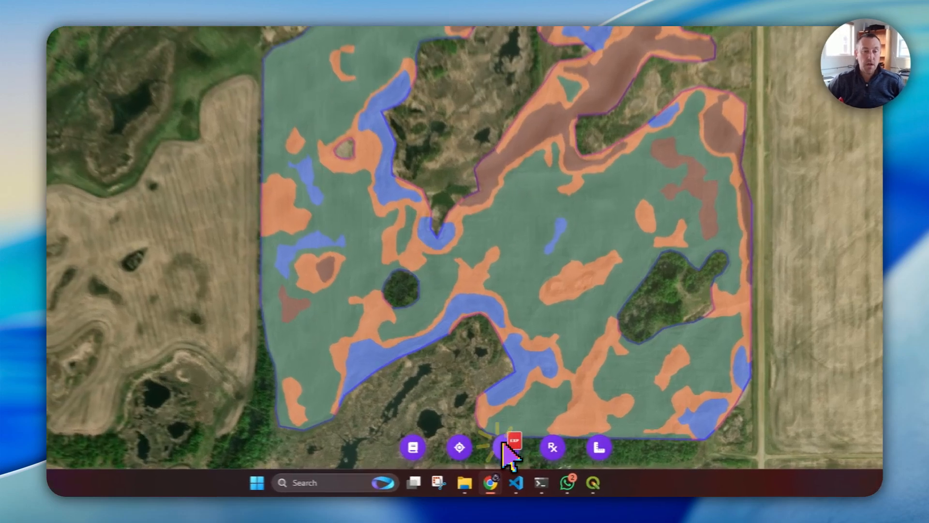
Load the current zones into the Soil Sampling Tool and set the number of zones in the overlay to 4
left_click(526, 460)
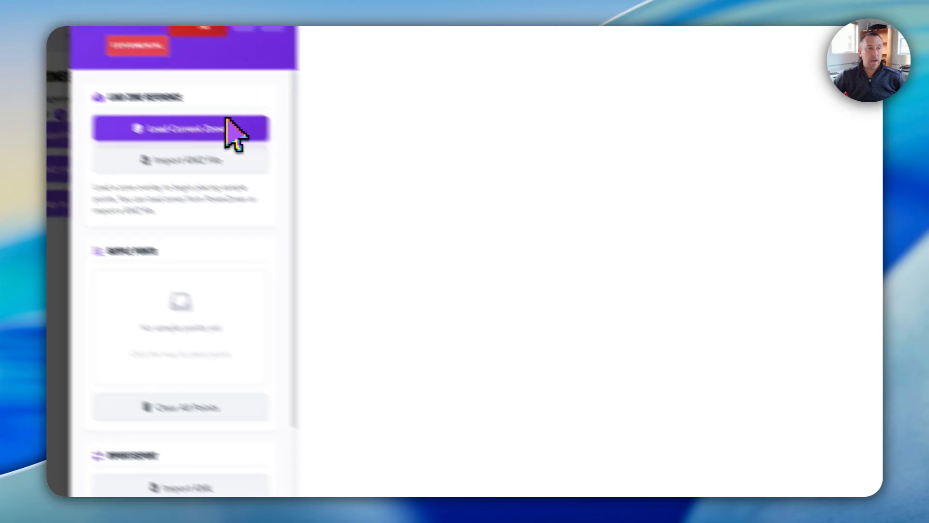
left_click(179, 190)
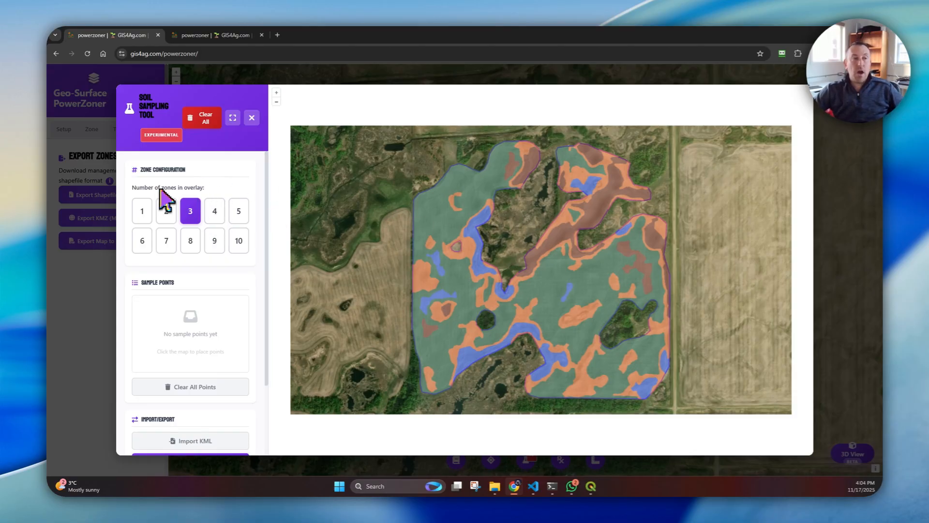
left_click(219, 206)
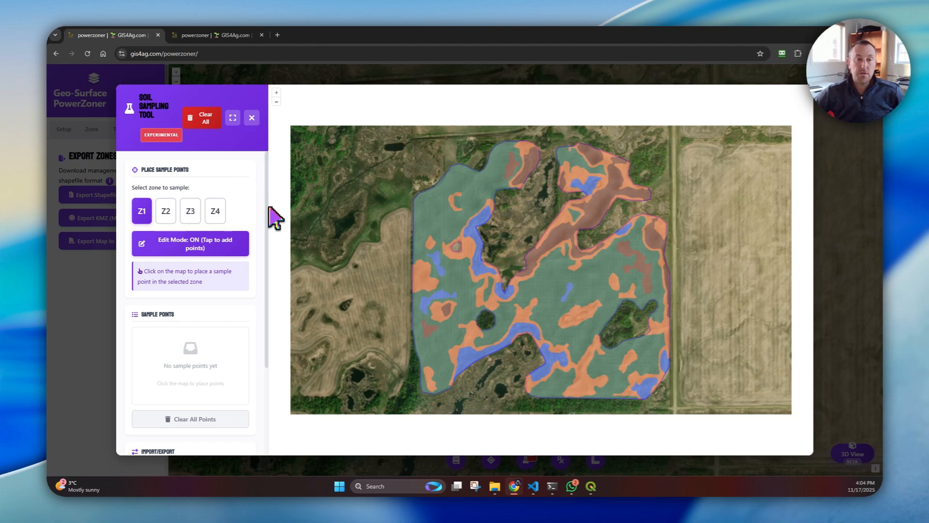
left_click(158, 213)
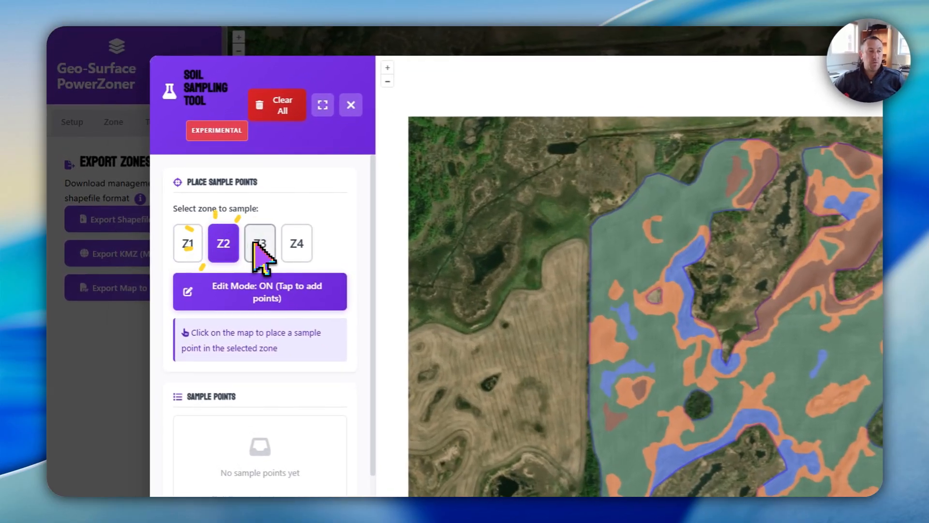
left_click(191, 213)
left_click(297, 249)
Place four zone Z1 sample points in brown areas: two along the long diagonal band, one near the east edge, one in the small western patch
left_click(191, 245)
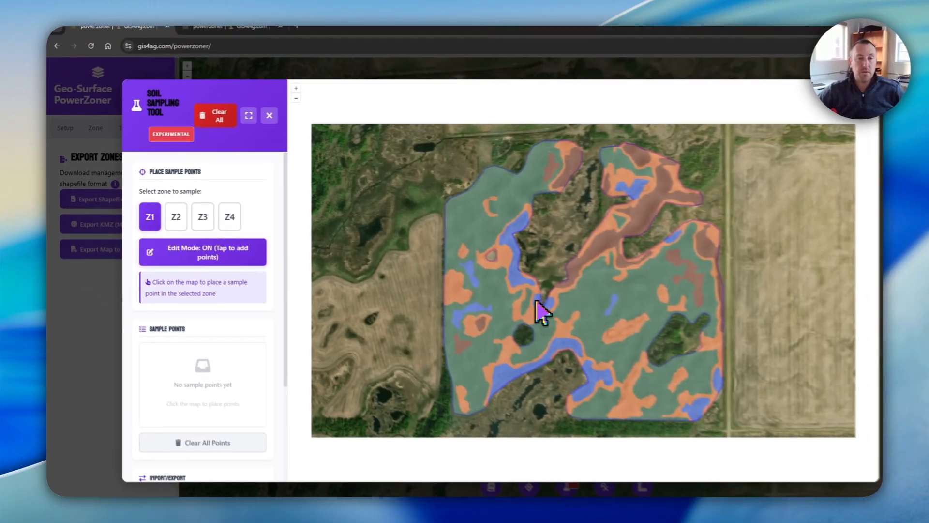
scroll(770, 324, "up", 2)
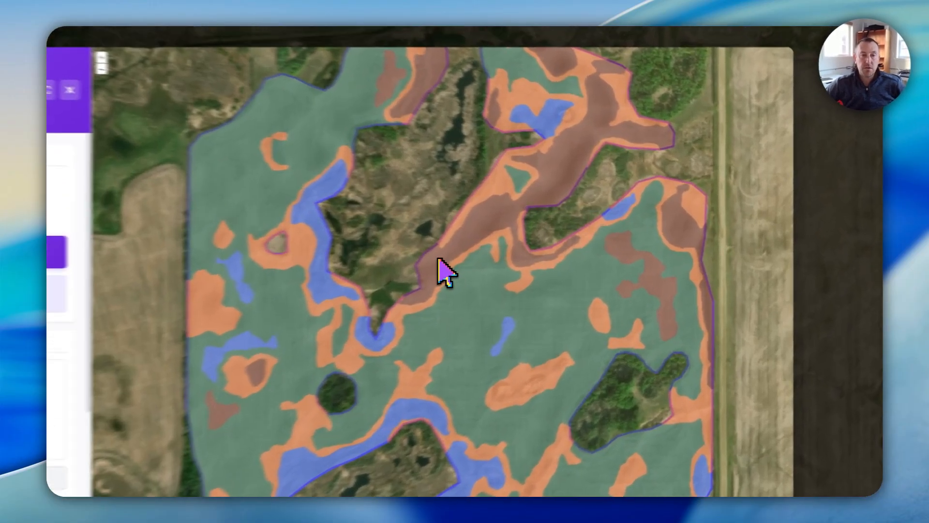
left_click(536, 248)
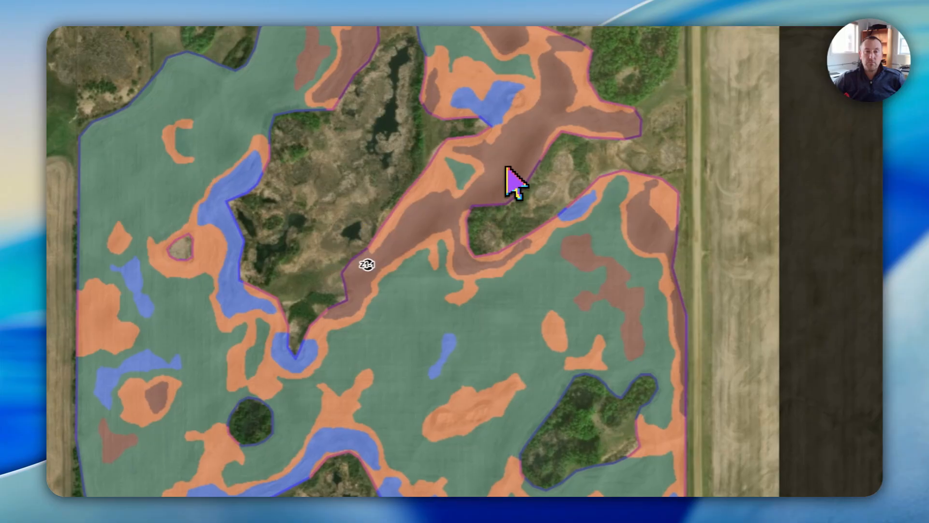
left_click(511, 160)
left_click(640, 226)
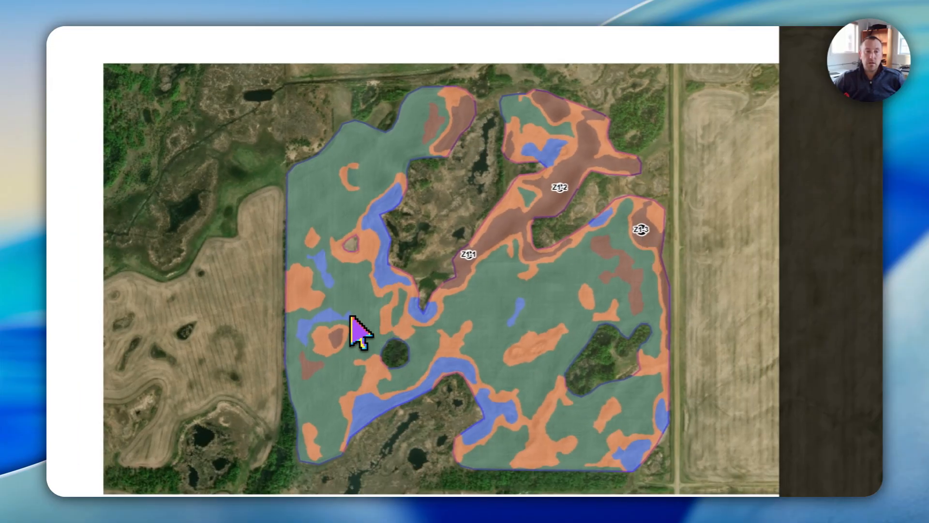
left_click(337, 336)
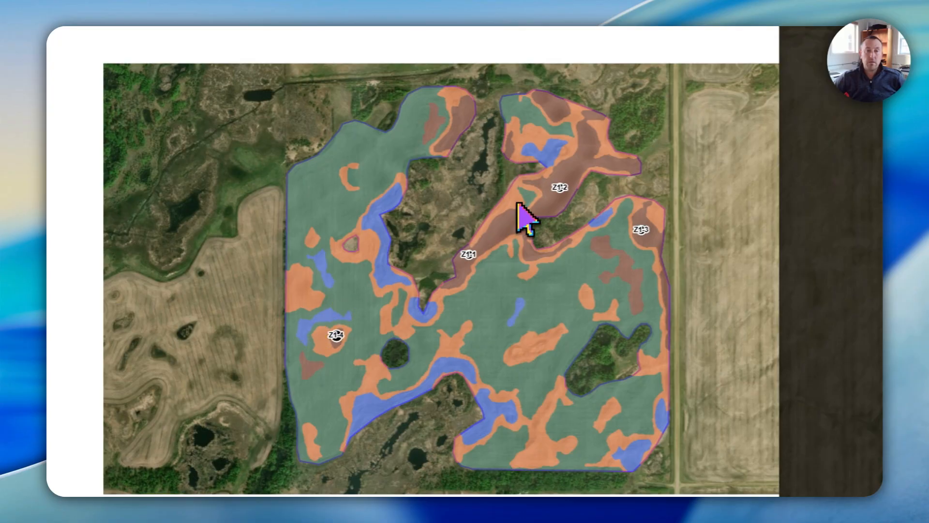
Place four zone Z2 sample points in the blue areas, spread from the field's west-central strip to its southeast corner
scroll(507, 238, "up", 2)
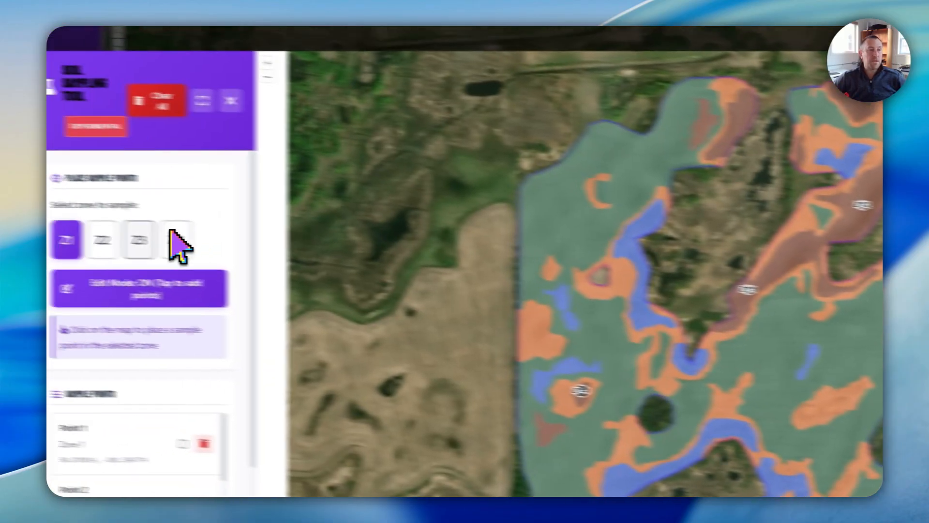
left_click(173, 248)
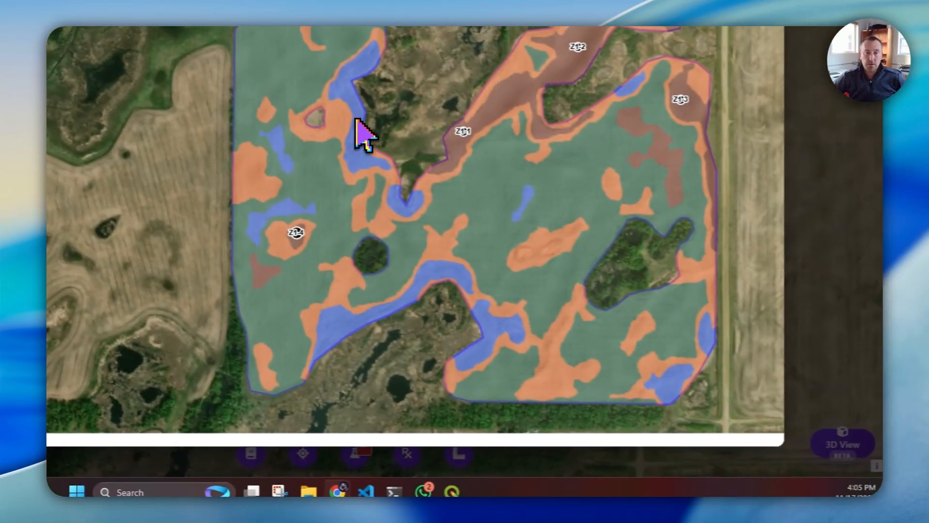
left_click(355, 157)
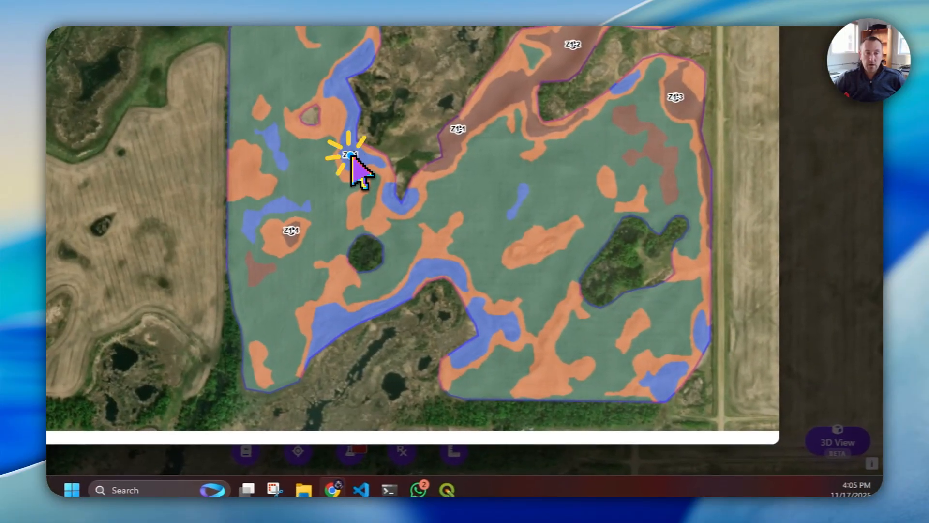
left_click(425, 266)
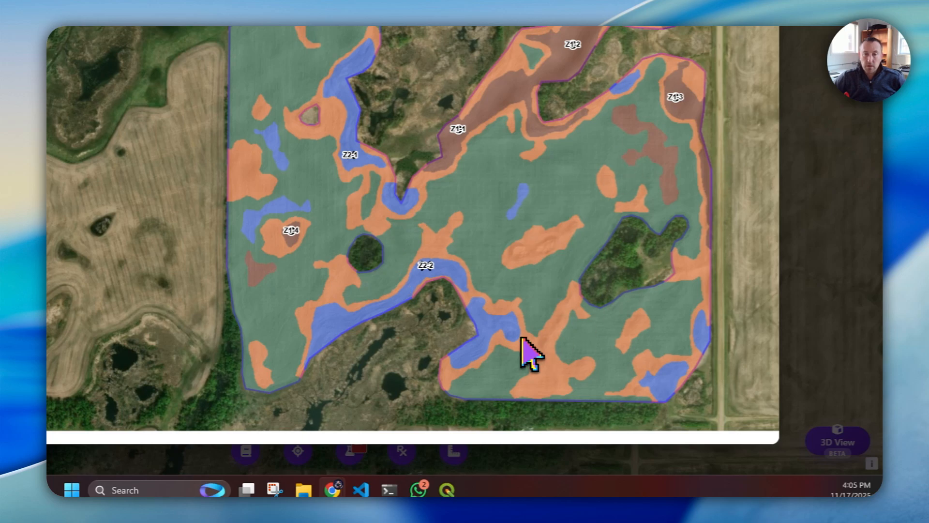
left_click(506, 324)
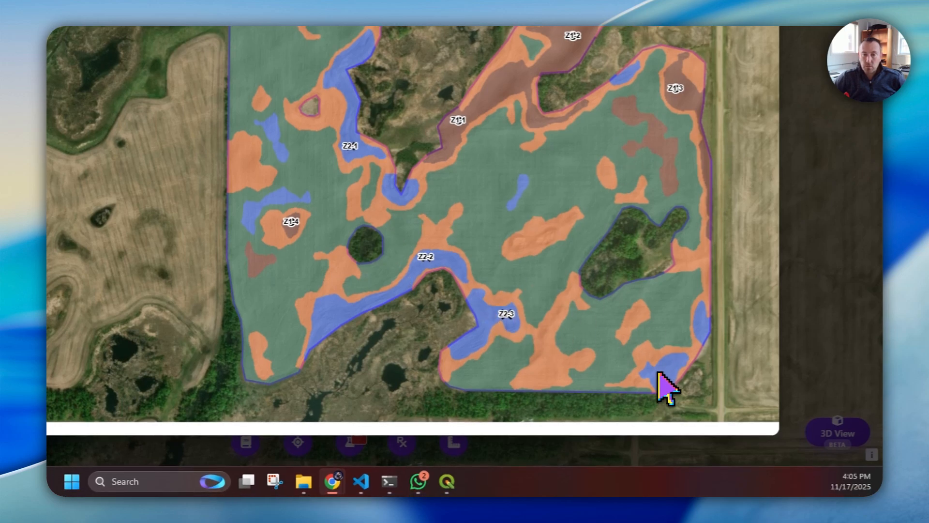
left_click(657, 381)
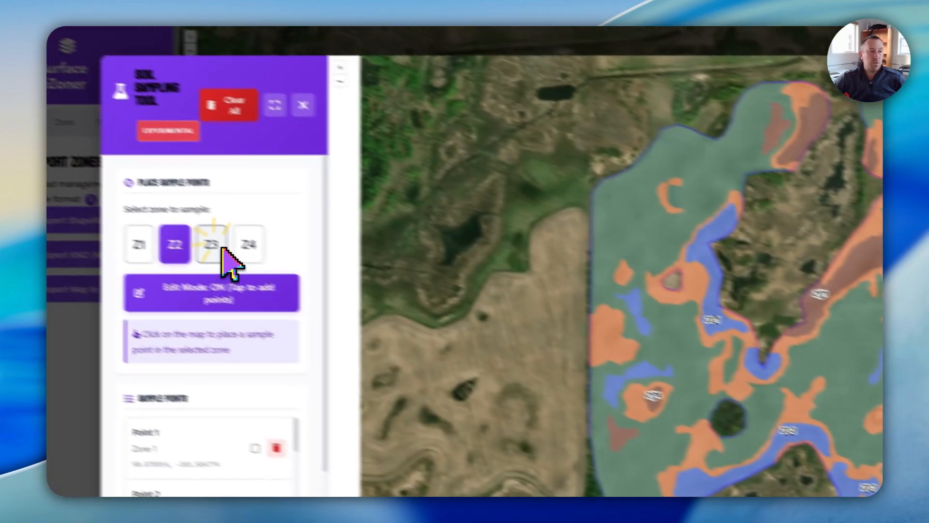
Place four zone Z3 sample points in orange areas at the west edge, the east-central patch, the northern tip and the south-central area
left_click(260, 260)
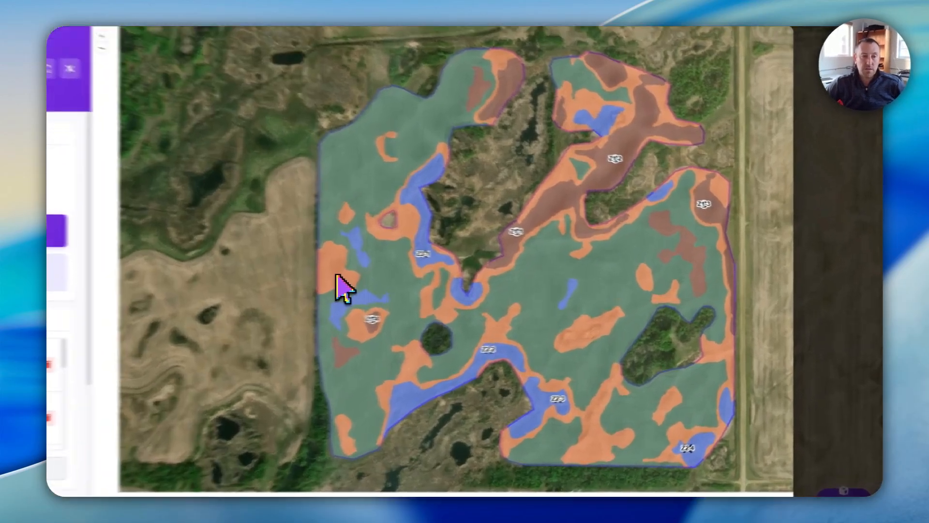
left_click(459, 278)
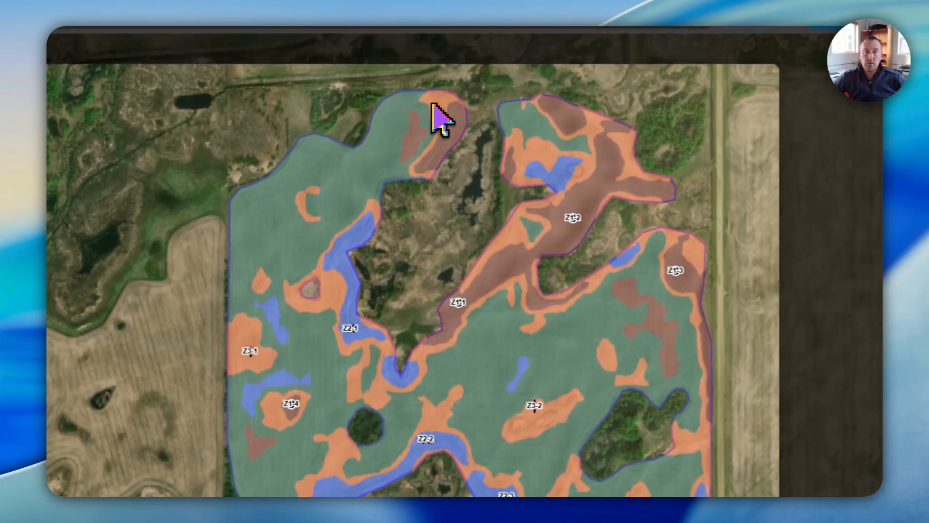
left_click(432, 101)
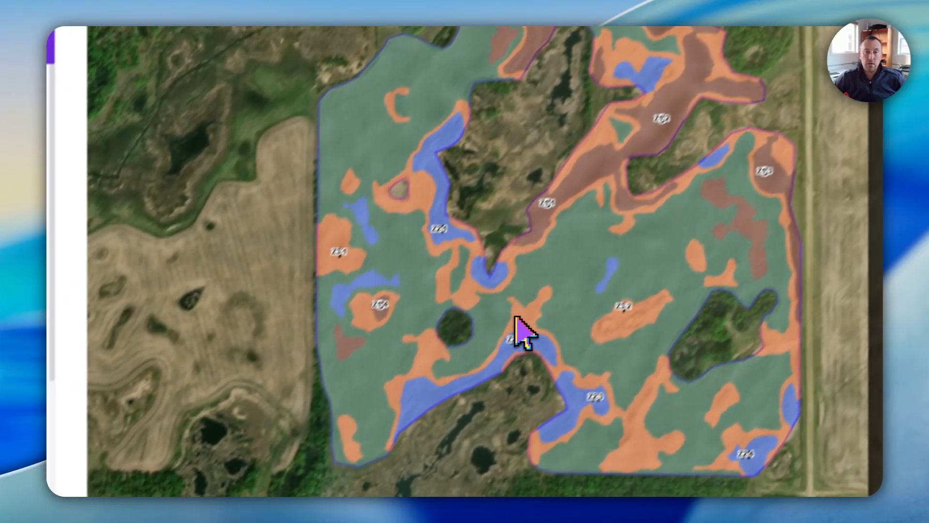
left_click(437, 408)
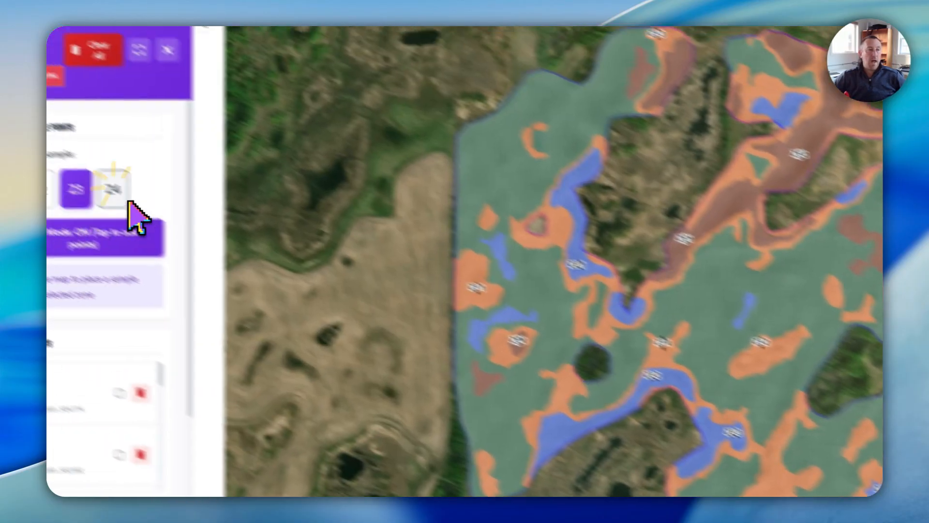
Place four zone Z4 sample points in the green areas, two in the northwest and two near the center, and switch from edit to navigation mode
left_click(182, 223)
left_click(560, 183)
left_click(660, 137)
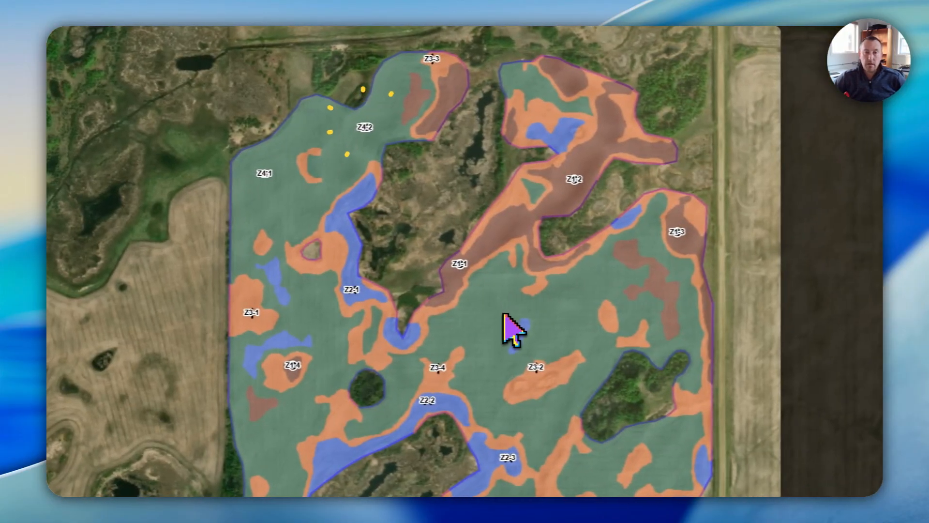
left_click(790, 327)
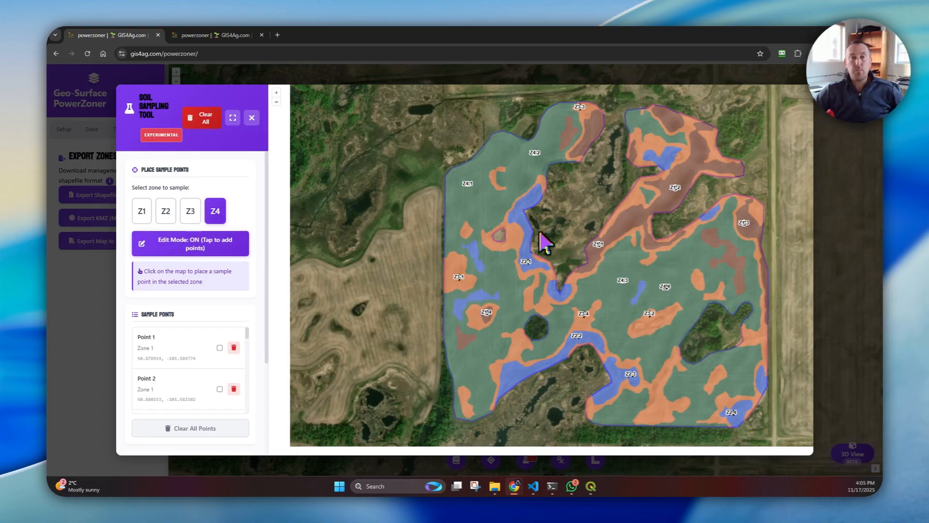
left_click(191, 249)
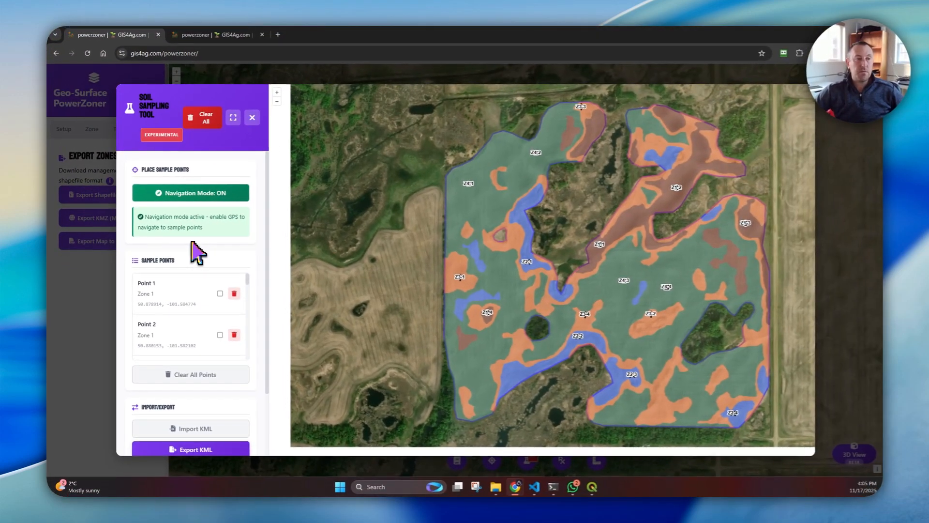
Export the placed soil sample points as a KML file named soil_samples_2025-11-17T22-06-16
scroll(235, 305, "down", 2)
scroll(203, 320, "down", 5)
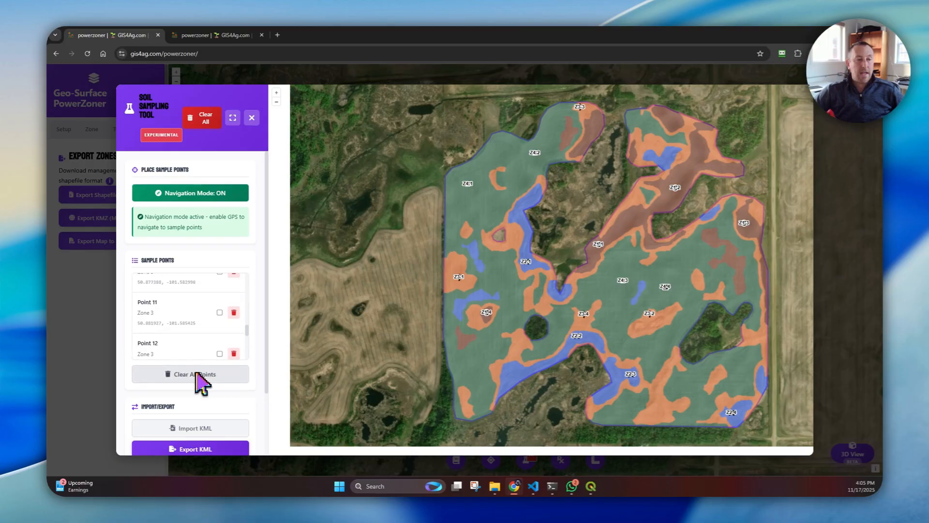
scroll(202, 380, "down", 2)
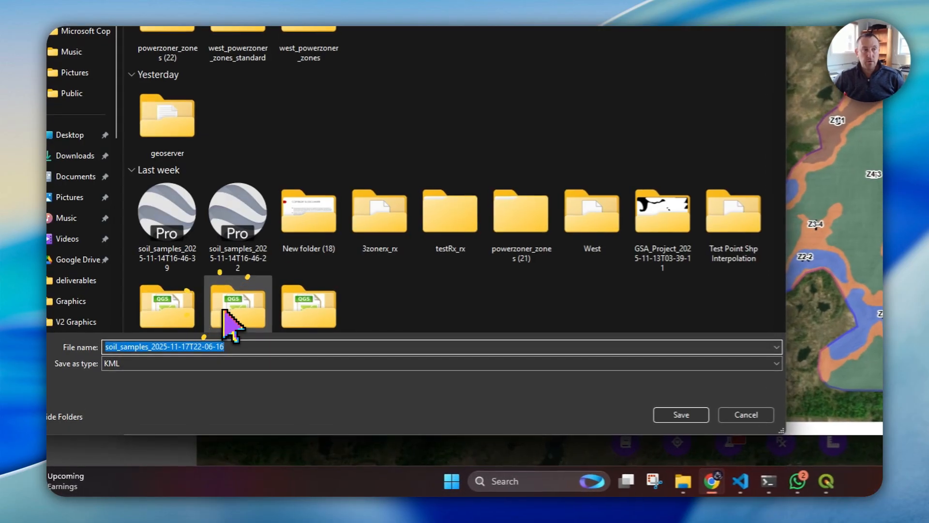
left_click(682, 414)
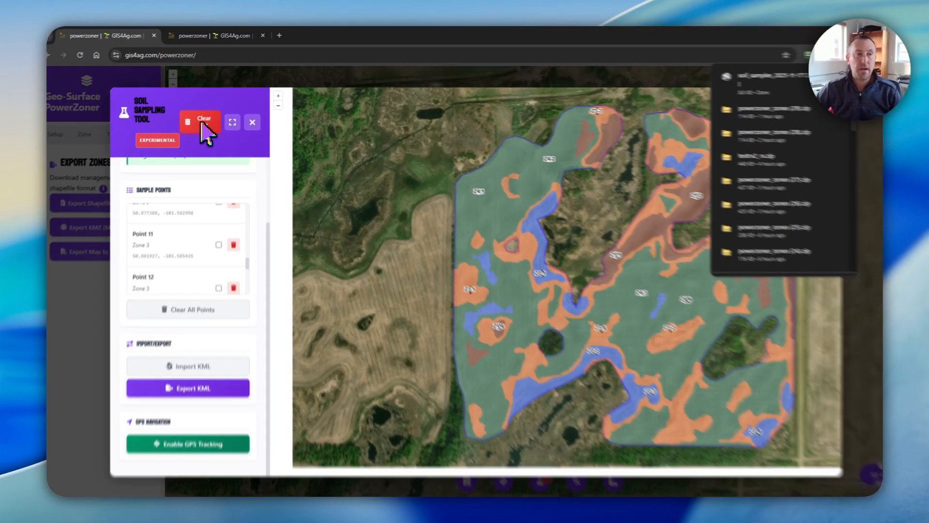
Clear all data from the Soil Sampling Tool and import the test-field KMZ file as the zone overlay
left_click(204, 120)
left_click(501, 118)
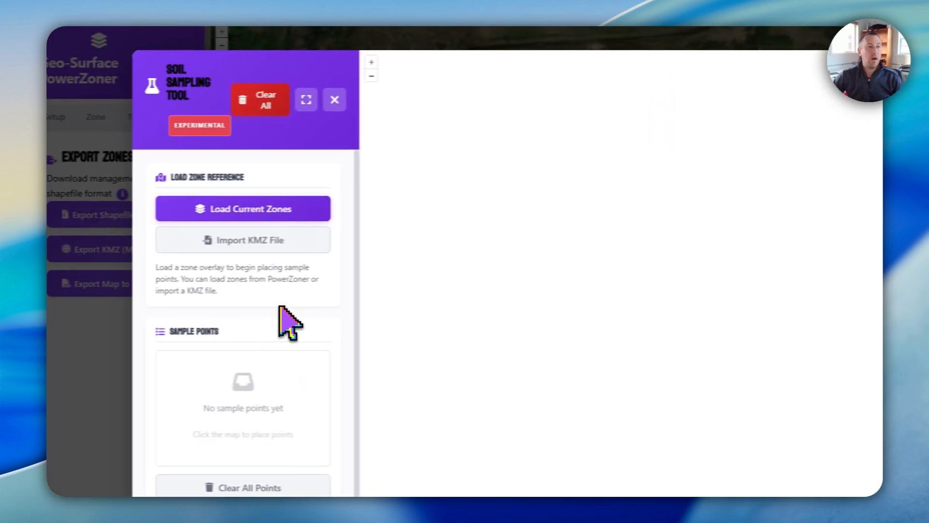
left_click(265, 240)
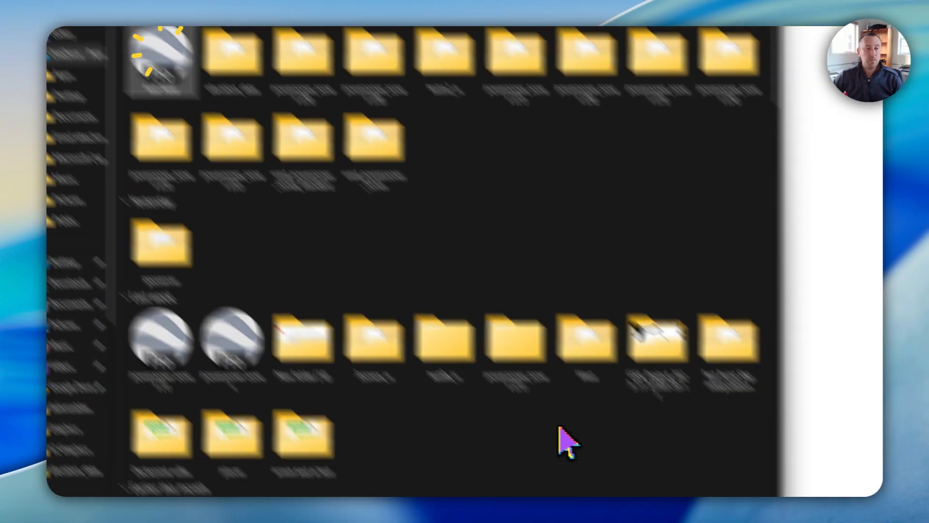
left_click(527, 422)
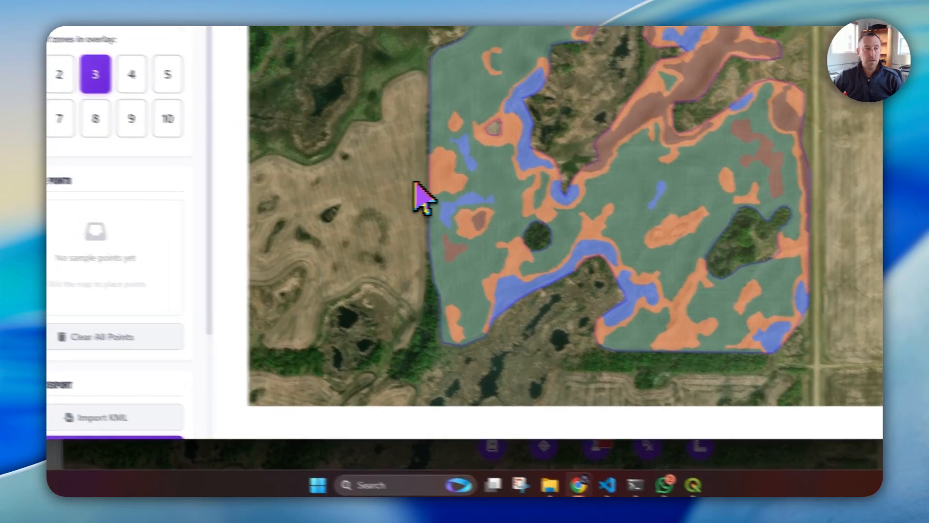
Import the soil sample points from the KML file soil_samples_2025-11-17T22-06-16 onto the zone overlay
scroll(155, 230, "down", 3)
left_click(136, 278)
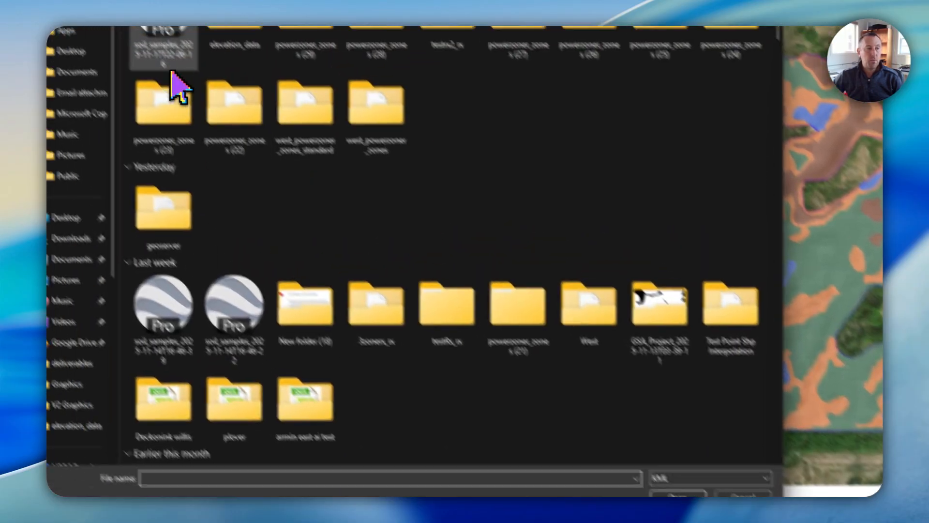
left_click(177, 63)
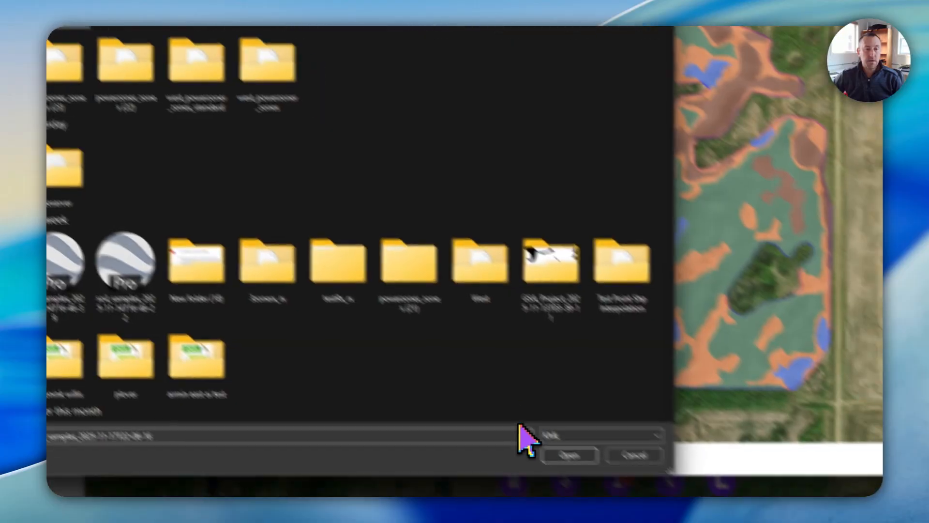
left_click(594, 430)
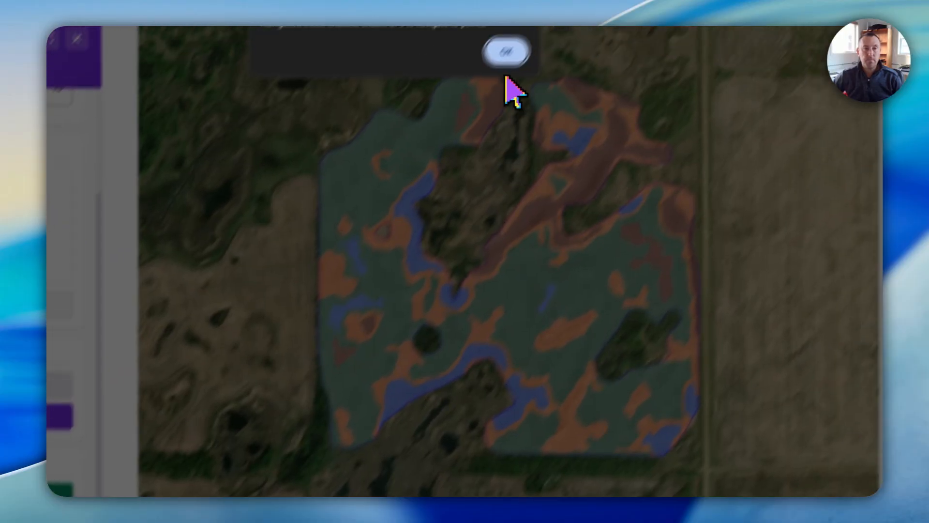
left_click(506, 52)
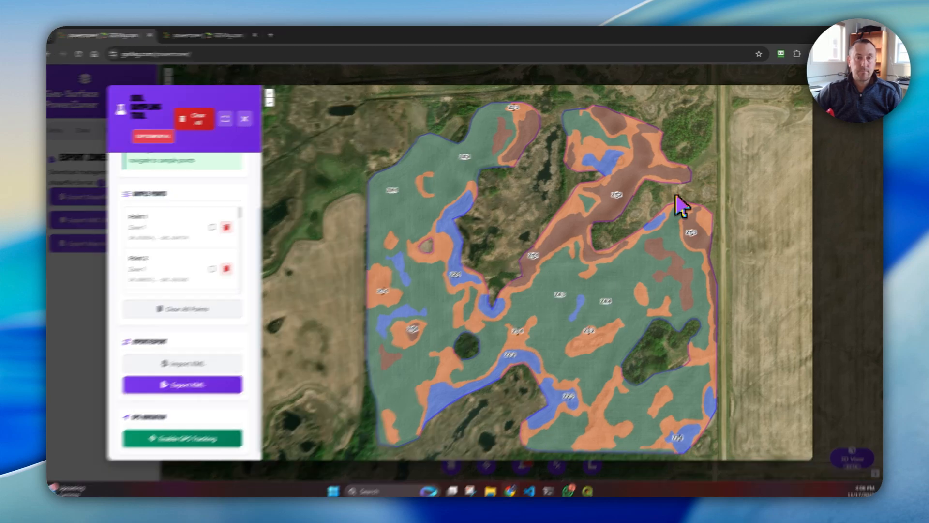
left_click(680, 201)
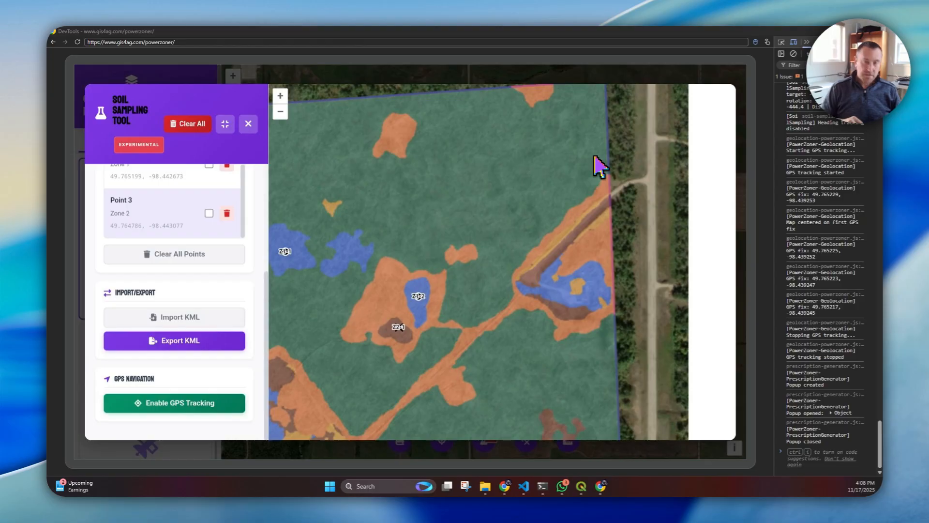
scroll(595, 156, "down", 3)
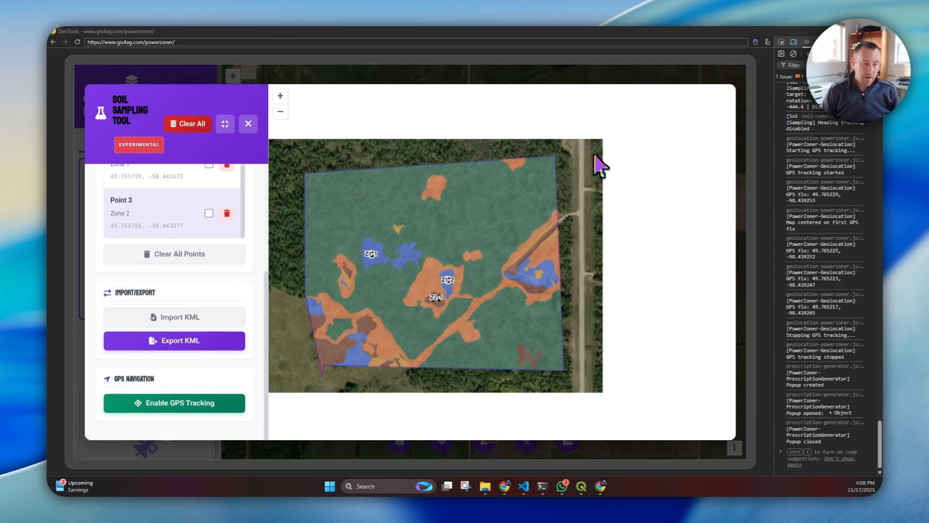
scroll(600, 165, "up", 1)
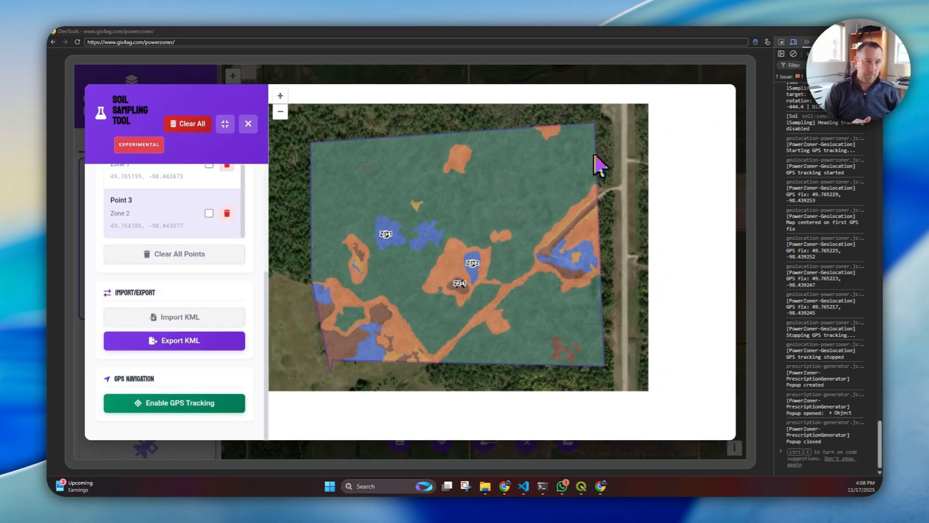